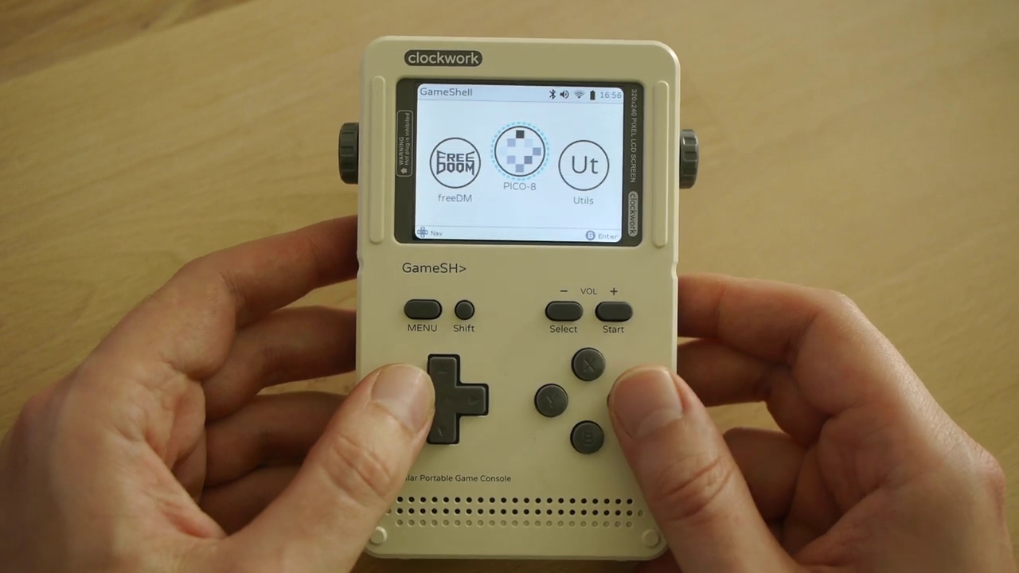
Launch PICO-8 from the GameShell launcher, then back out of the not-found page.
key("Left")
key("Right")
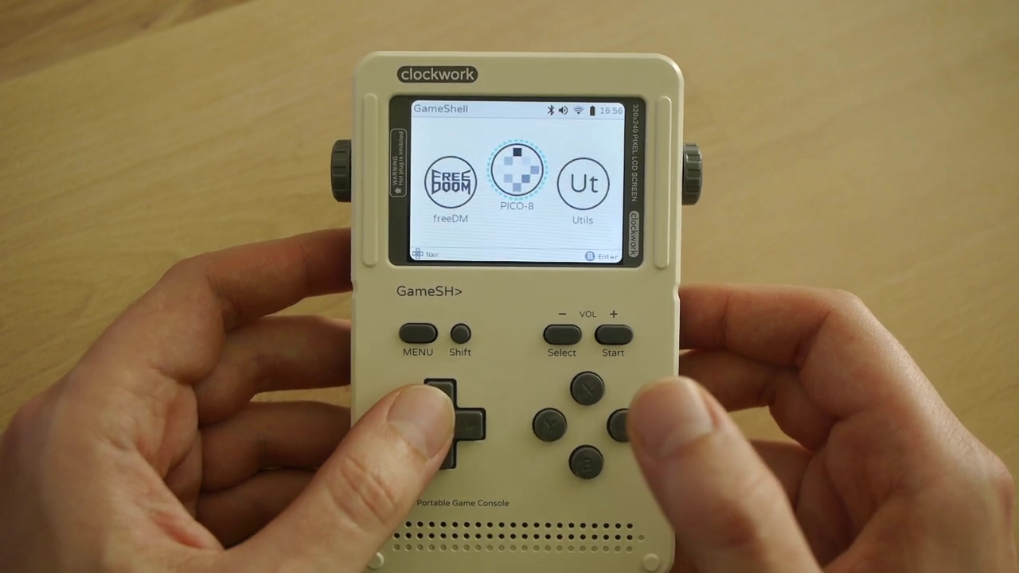
key("Return")
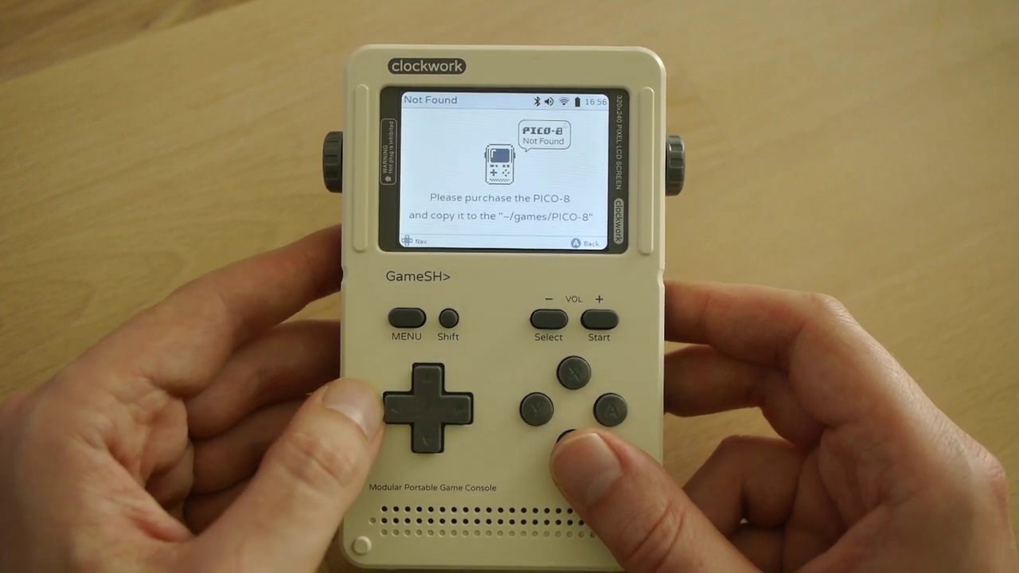
key("Escape")
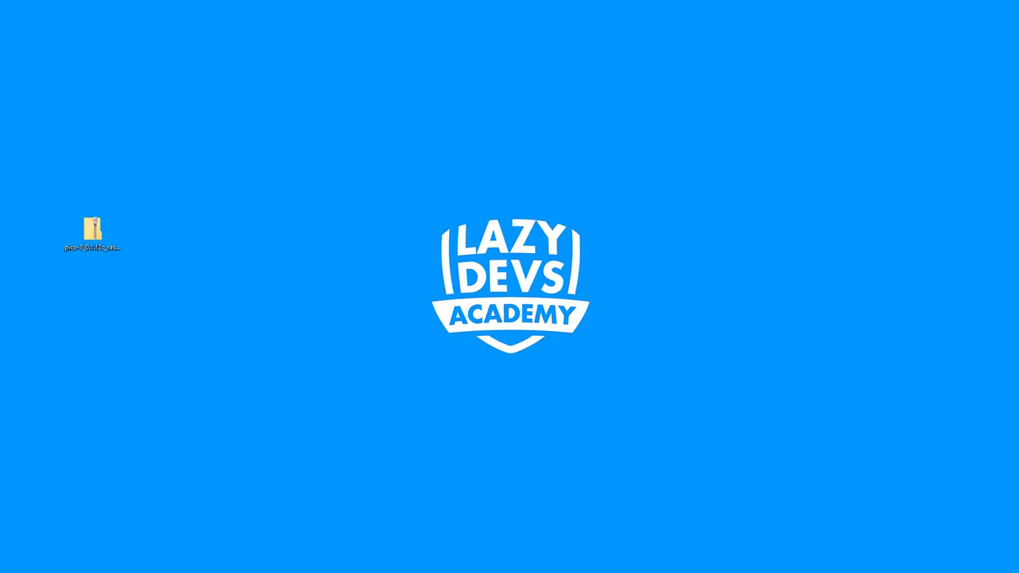
Move the PICO-8 zip to the desktop centre and start Google Chrome.
left_click_drag(62, 217, 307, 268)
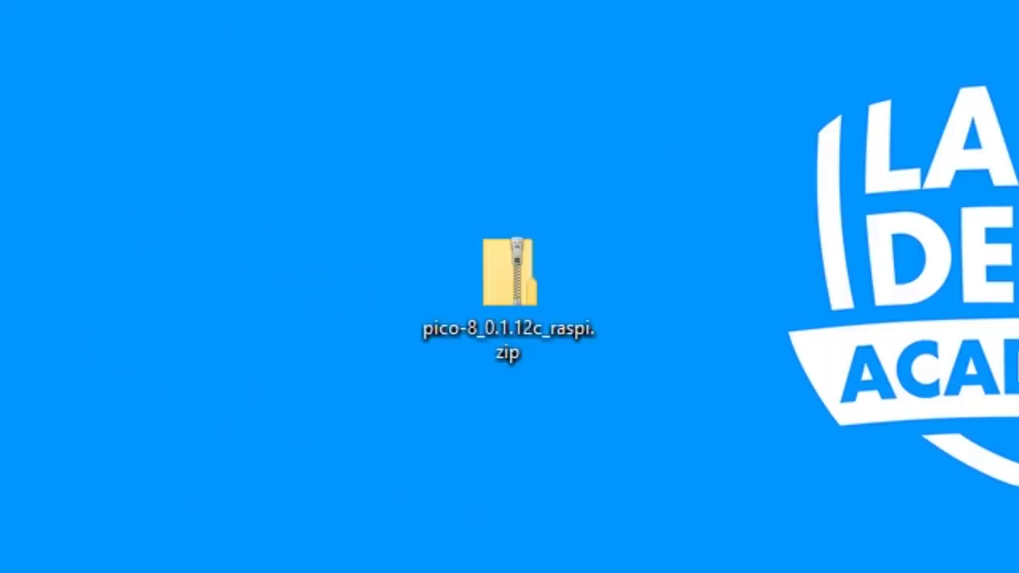
left_click(579, 401)
key("Return")
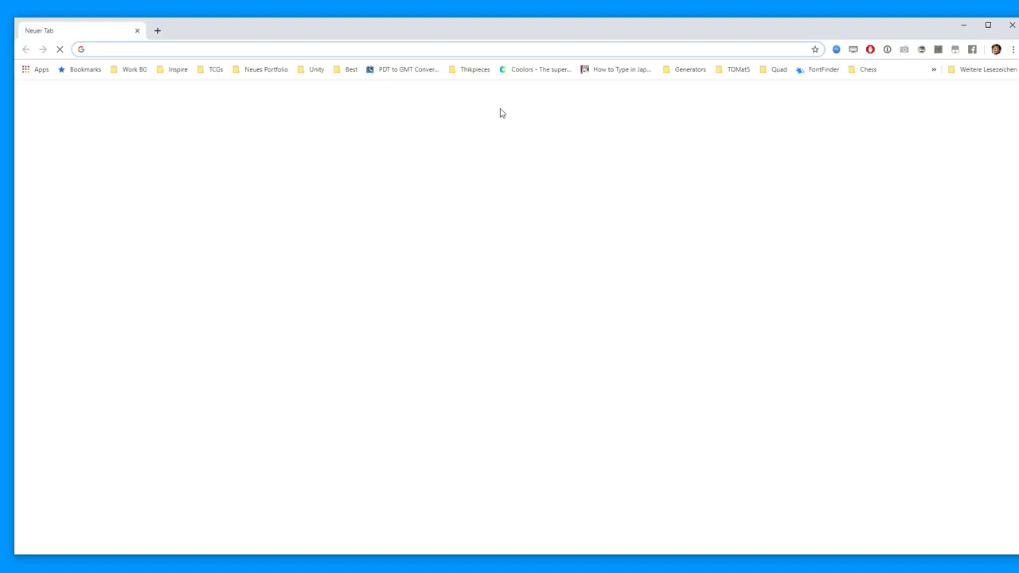
Go to lexaloffle.com's PICO-8 v0.1.12c download page, then minimise Chrome.
type("w")
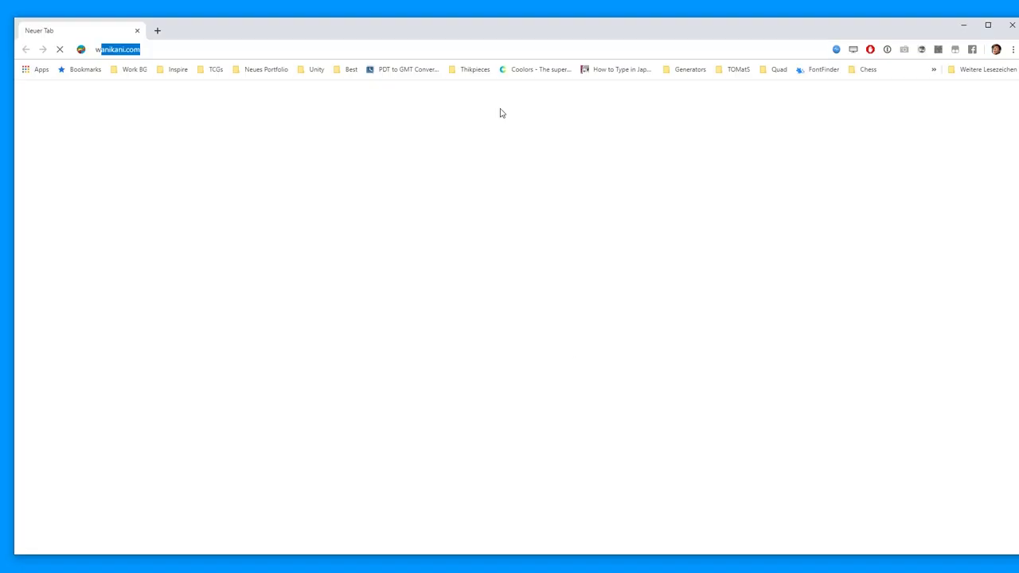
type("ww.l")
key("Return")
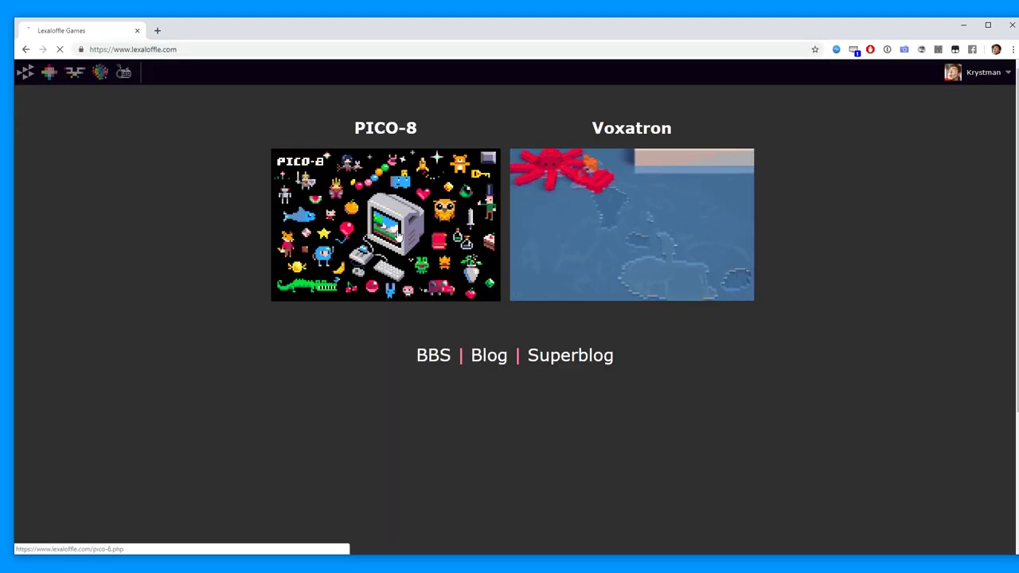
left_click(477, 263)
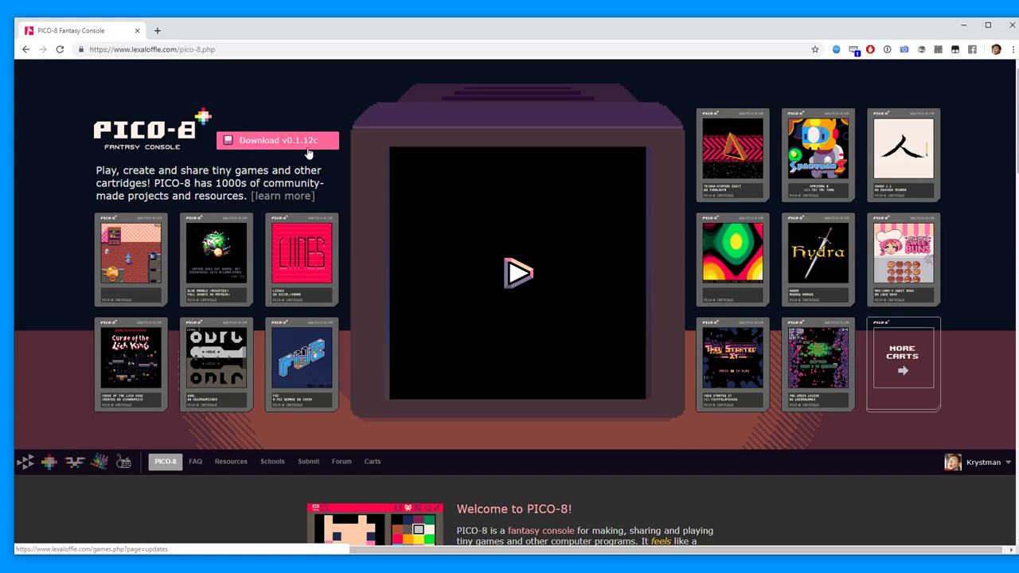
scroll(576, 324, "down", 4)
scroll(549, 199, "up", 4)
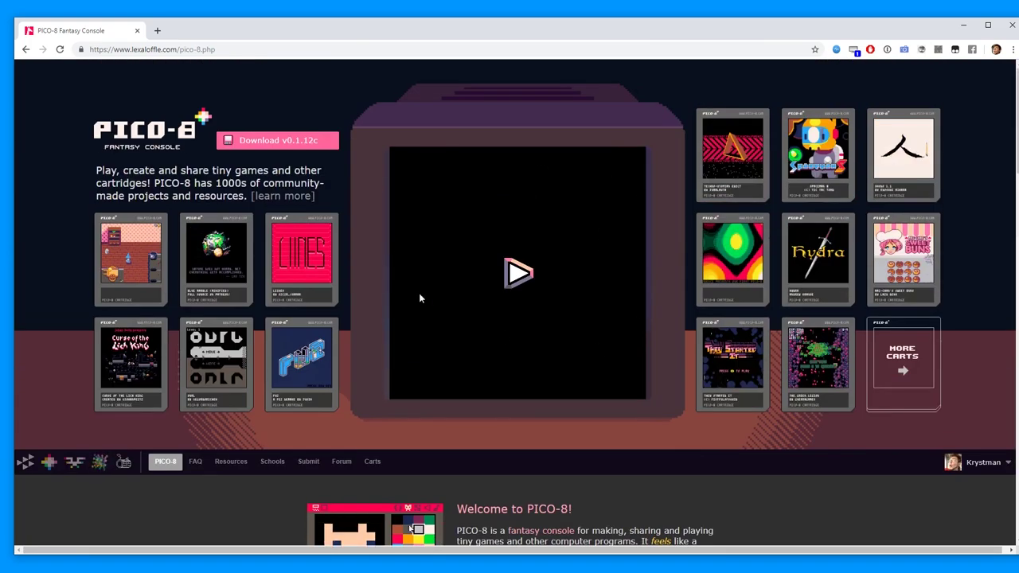
left_click(279, 142)
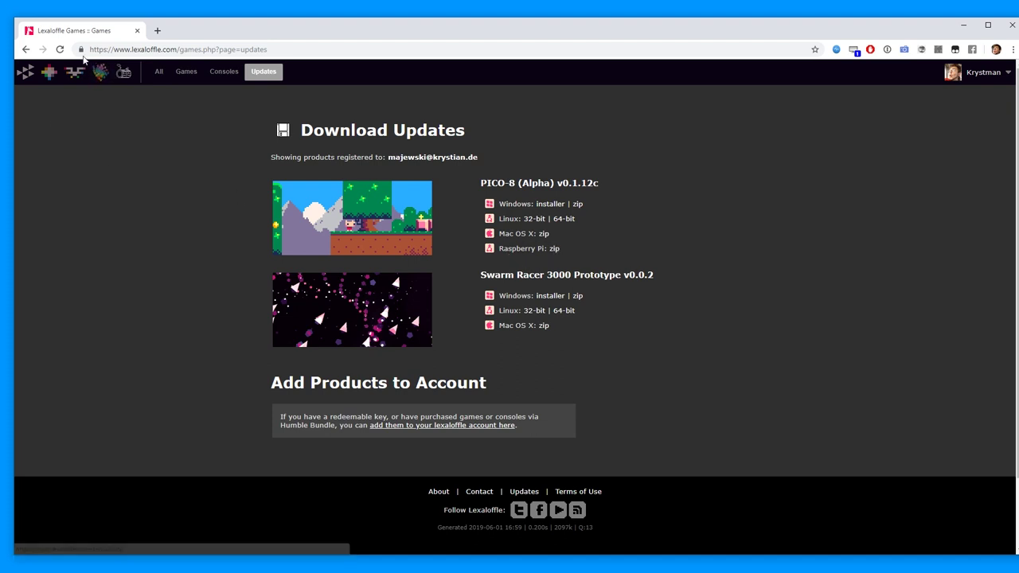
left_click(963, 29)
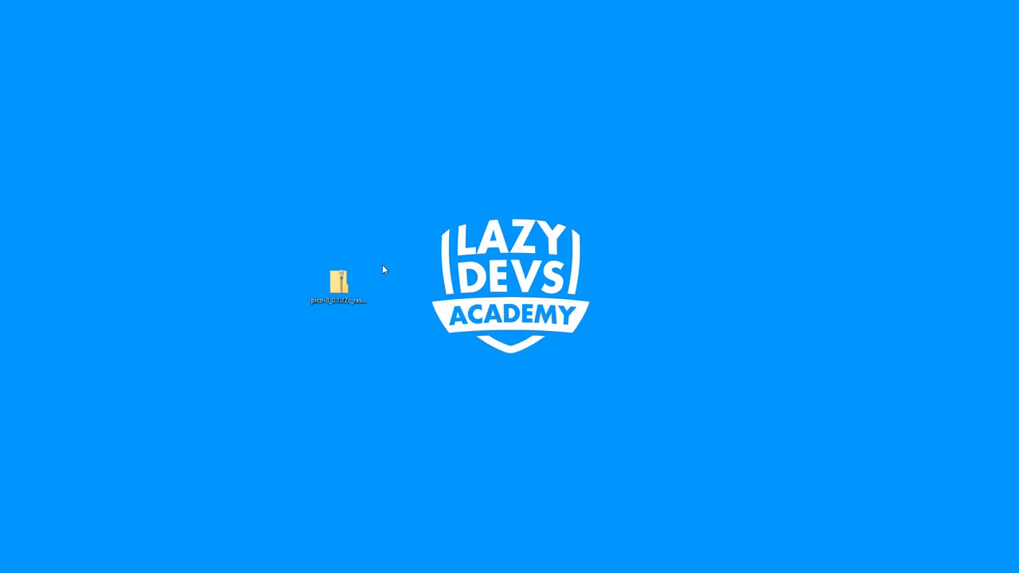
Select the desktop PICO-8 zip, read the Tiny cloud share address, and open File Explorer.
left_click(335, 293)
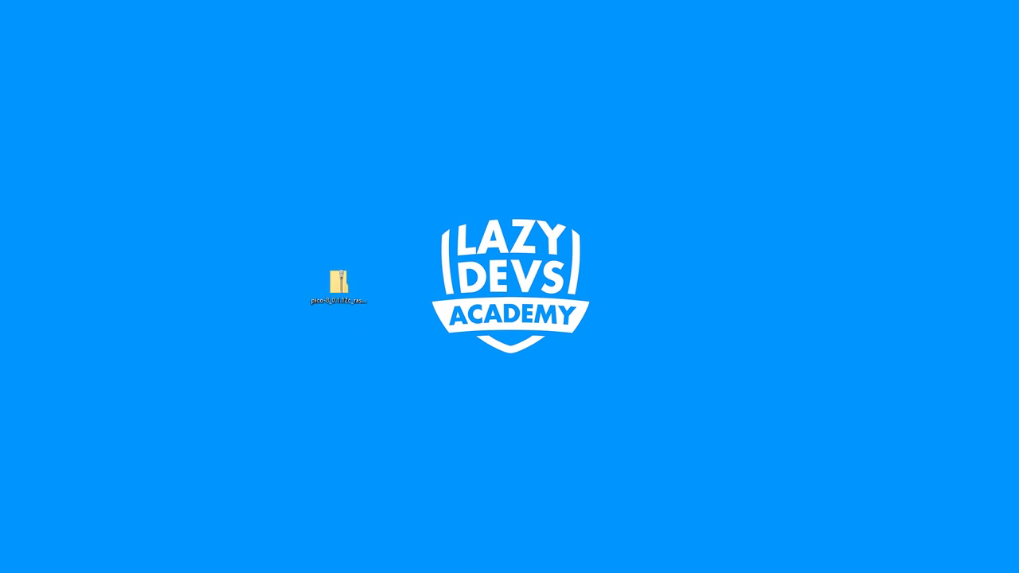
key("super+e")
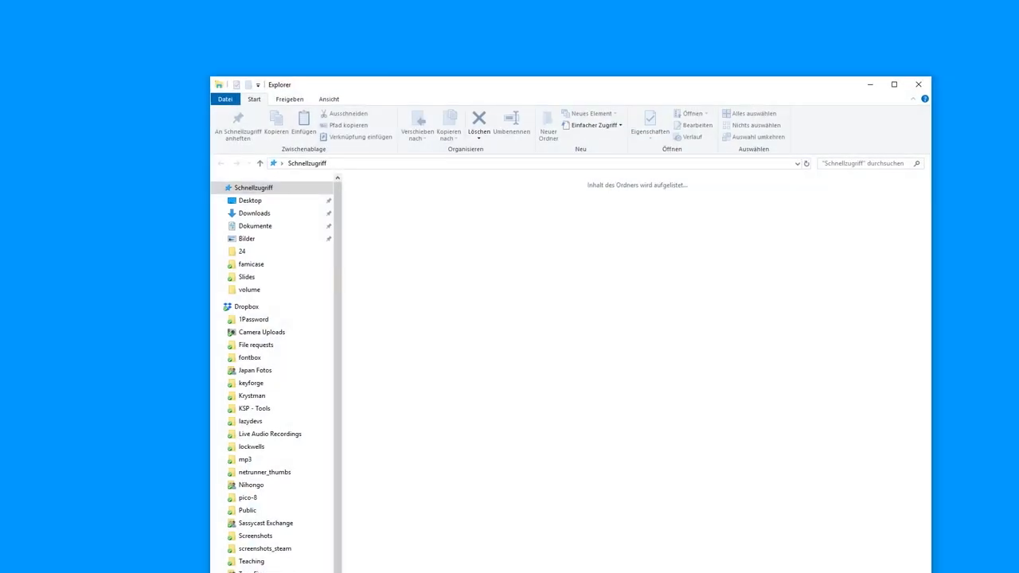
Browse File Explorer to the network share \\192.168.0.47\games.
left_click_drag(378, 77, 272, 46)
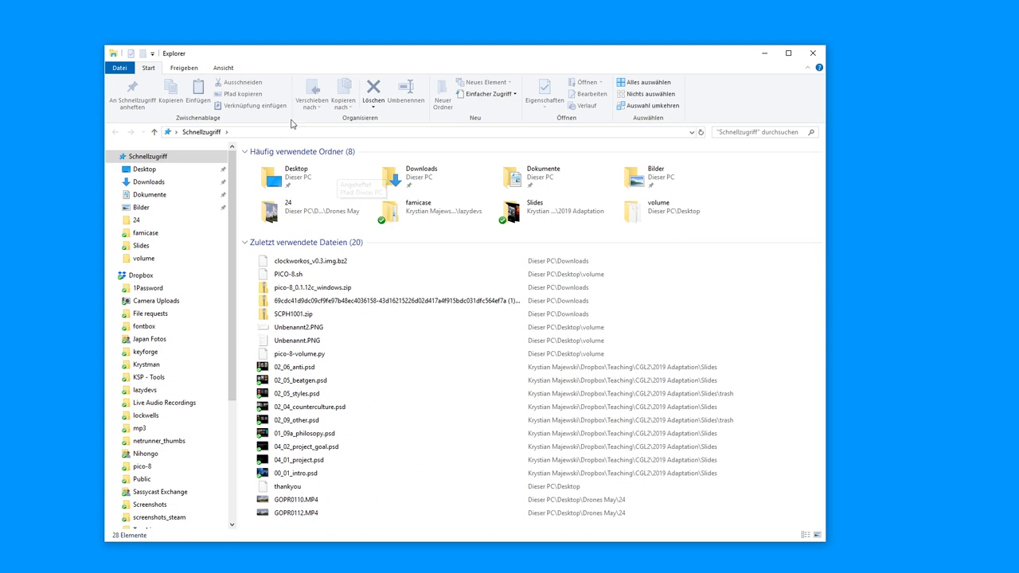
key("alt+d")
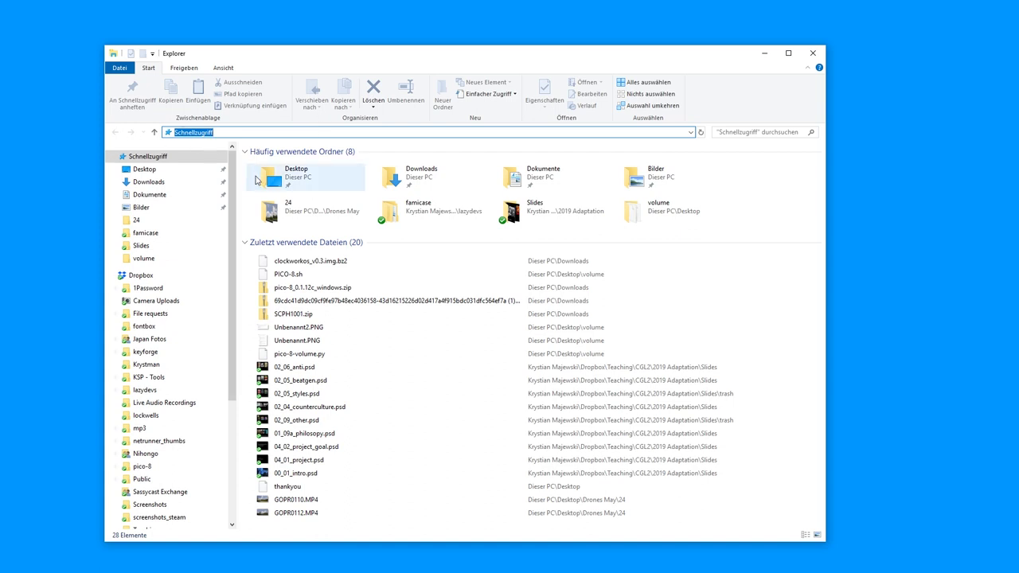
type("\\\\")
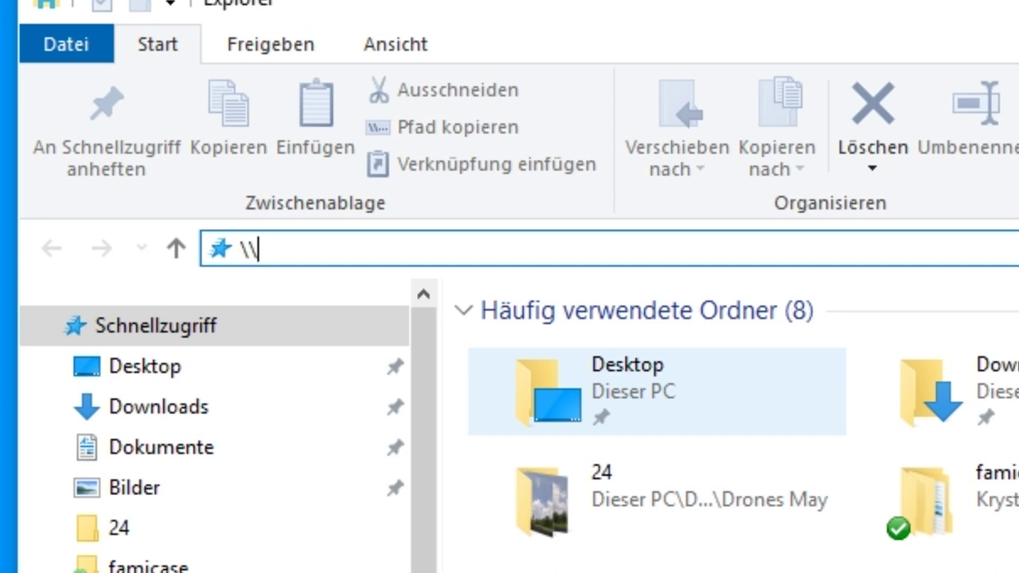
type("192")
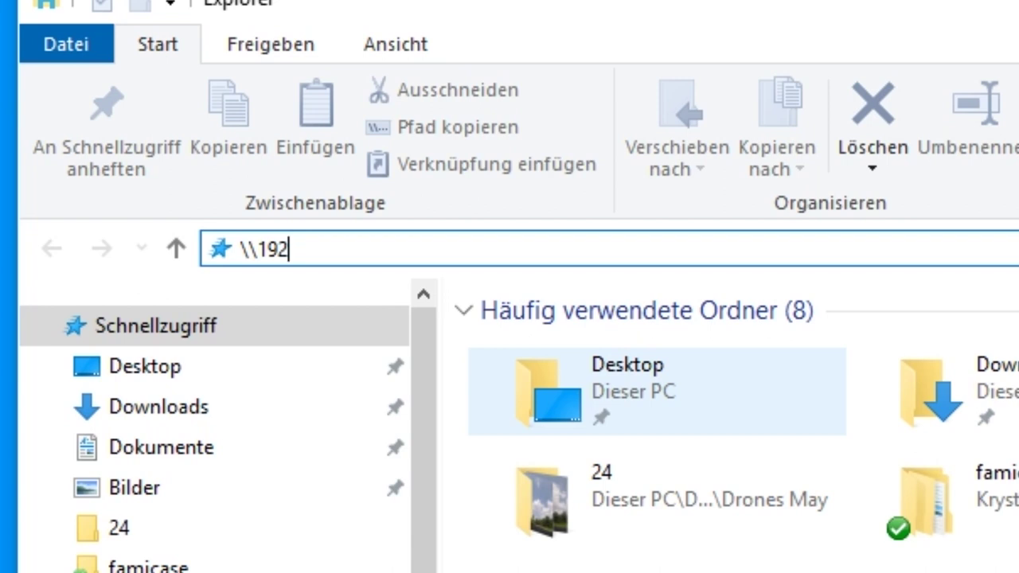
type(",168,")
key("BackSpace")
key("BackSpace")
key("BackSpace")
key("BackSpace")
key("BackSpace")
type(".168.")
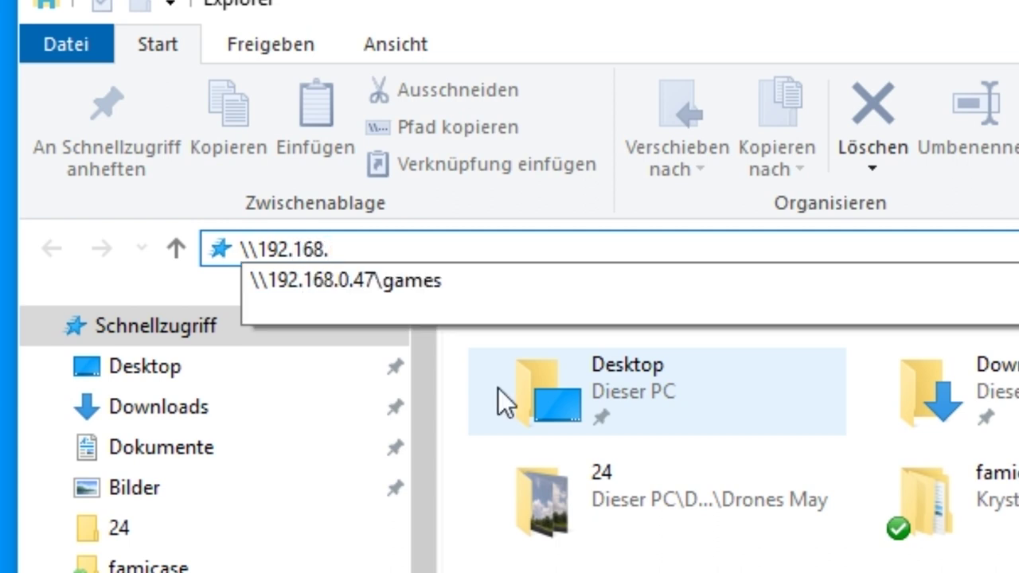
type("0.47\\game")
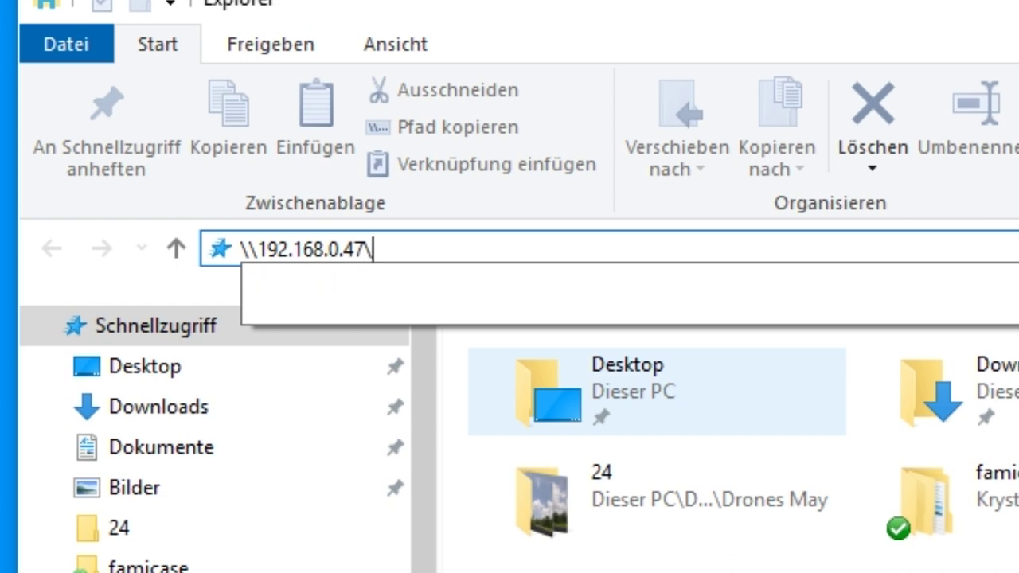
type("s")
key("Return")
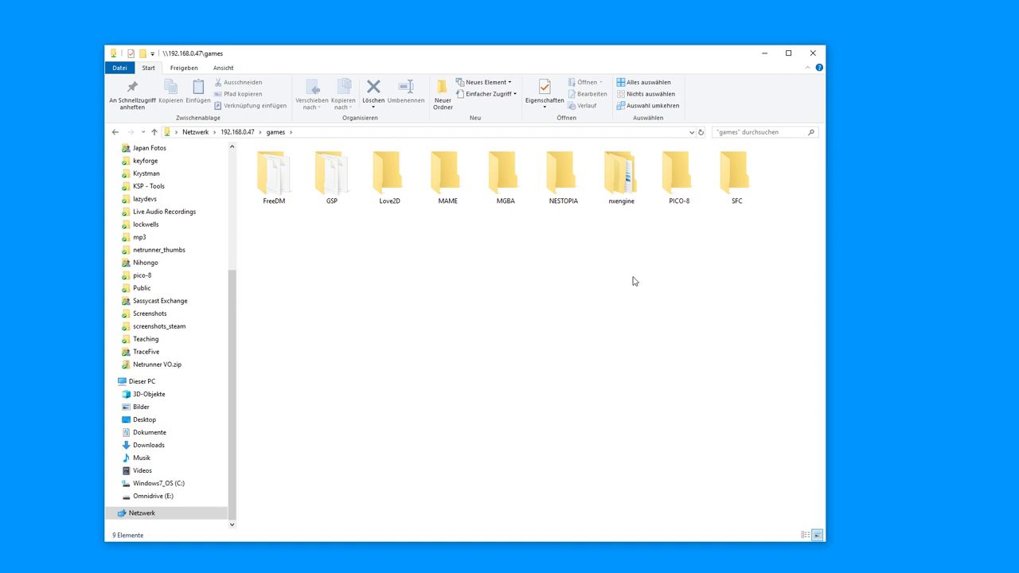
Open the share's PICO-8 folder and drag pico-8_0.1.12c_raspi.zip from the desktop into it.
double_click(681, 180)
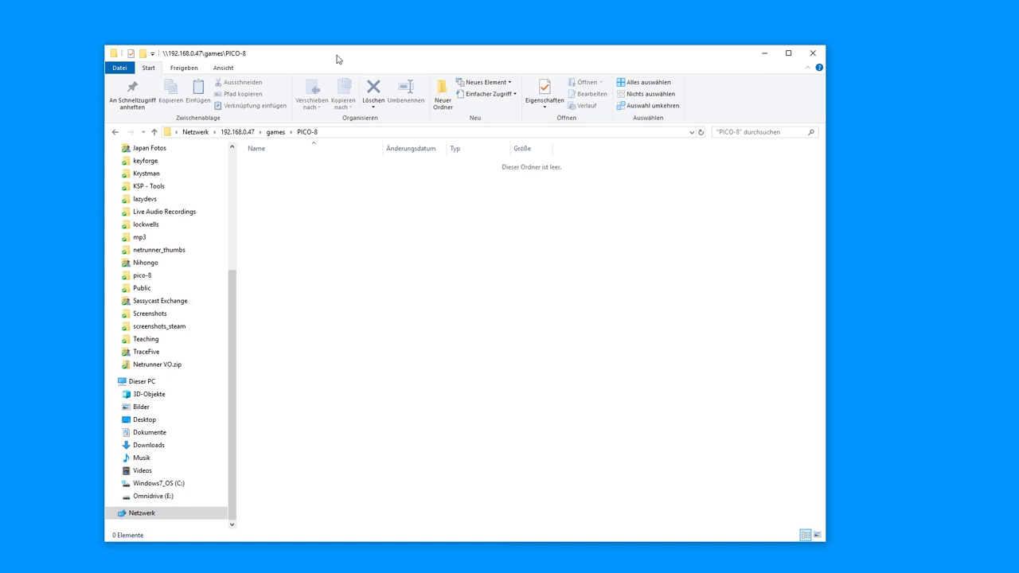
left_click_drag(285, 61, 407, 49)
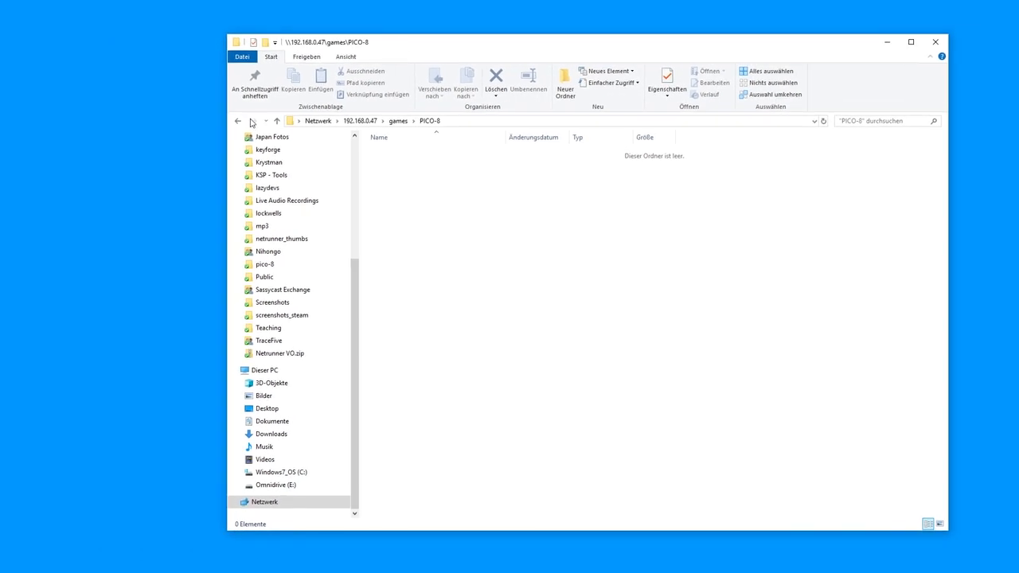
left_click_drag(224, 115, 386, 115)
left_click_drag(336, 291, 639, 299)
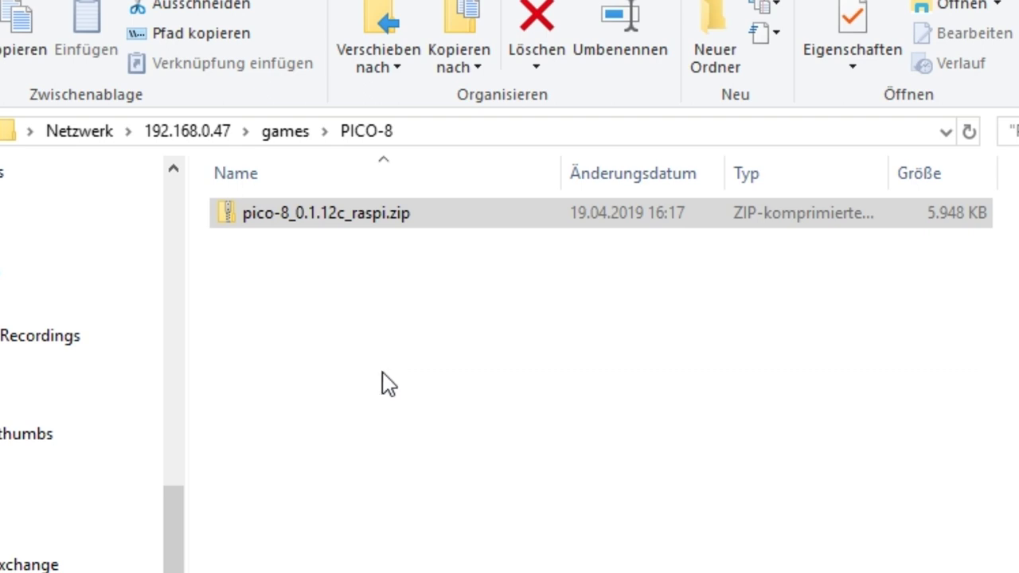
Start renaming the copied zip but cancel, leaving the name unchanged.
left_click(335, 215)
left_click(335, 214)
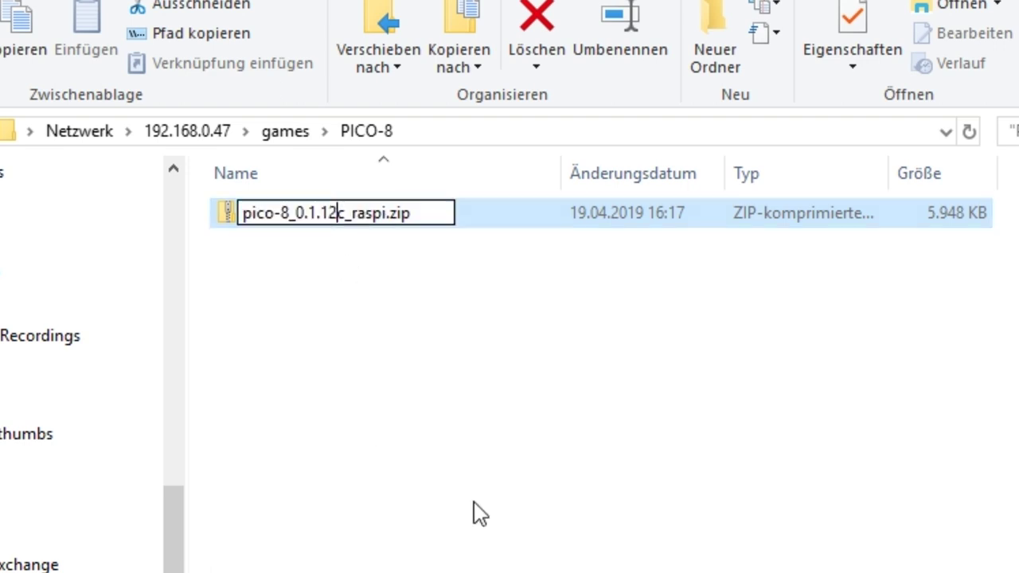
key("Return")
left_click(406, 446)
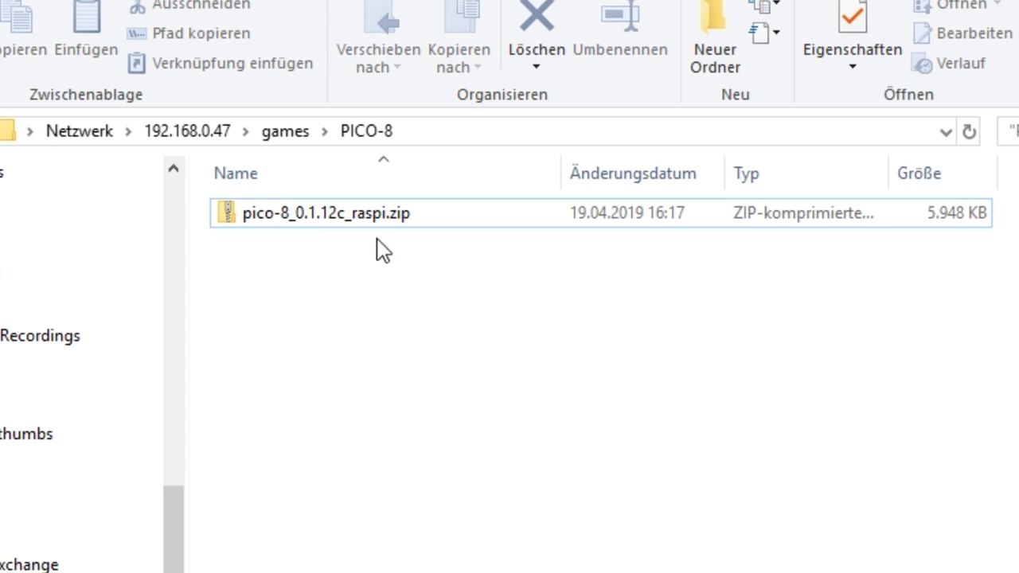
Rename the zip to pico-8_0.1.11g_raspi.zip by changing 12c to 11g.
left_click(331, 228)
left_click(332, 217)
left_click(331, 215)
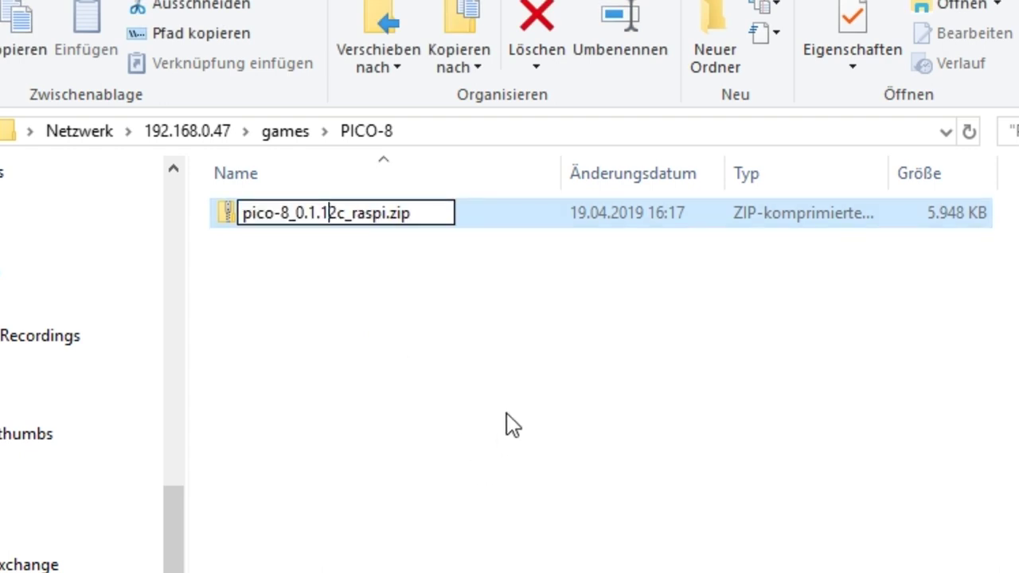
key("Delete")
type("1")
key("BackSpace")
type("g")
key("Return")
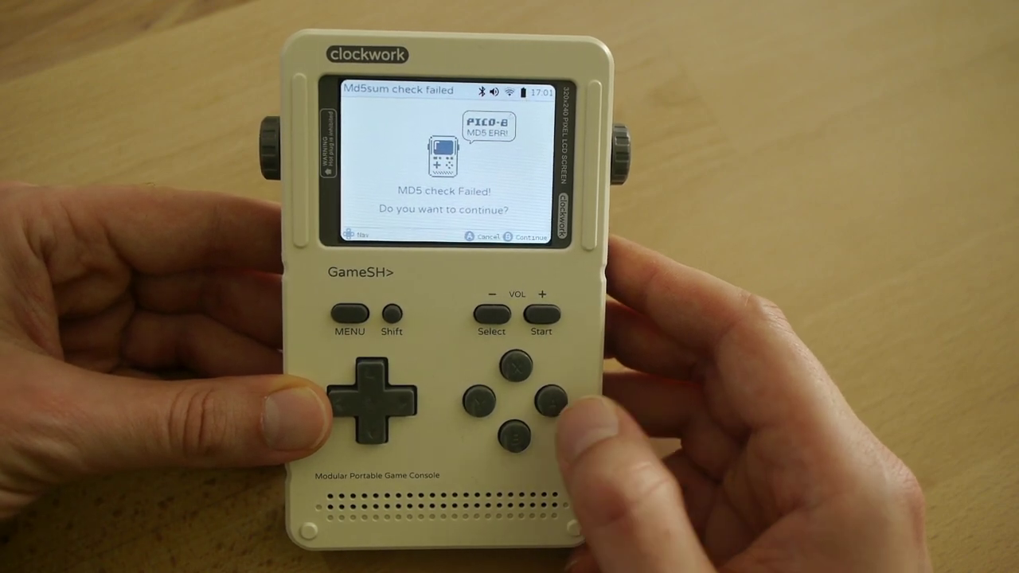
Continue past the MD5 check failed warning so PICO-8 installs, then move along the main menu.
key("k")
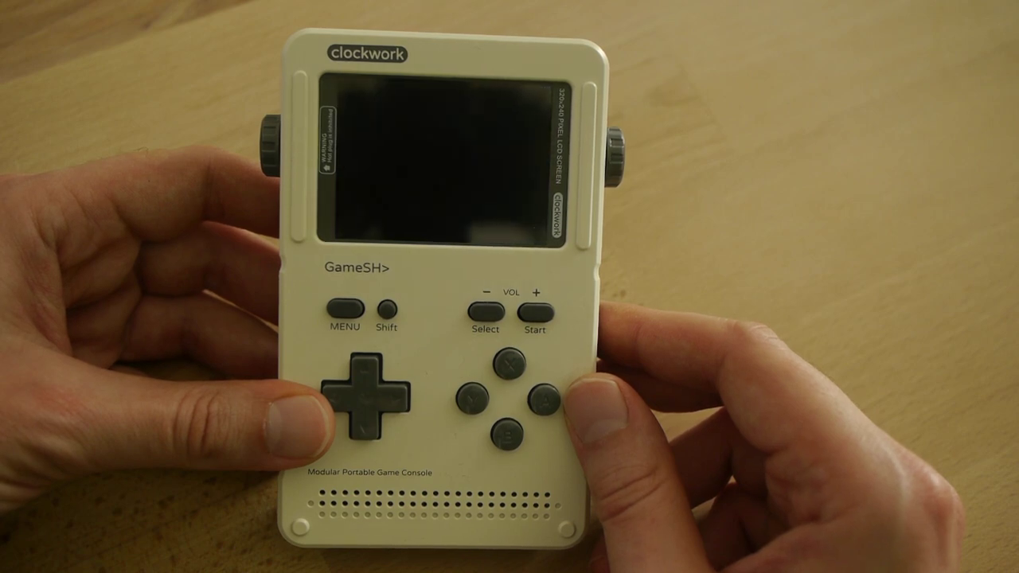
key("Right")
key("Right")
key("Right")
key("Right")
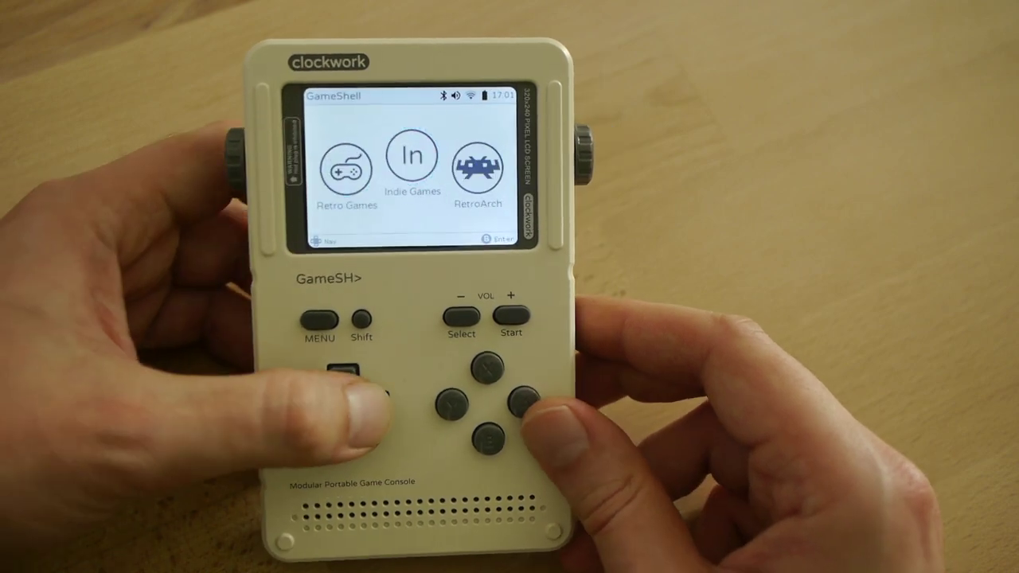
Launch PICO-8 into Splore's empty favourites, then shut it down from its system menu.
key("Right")
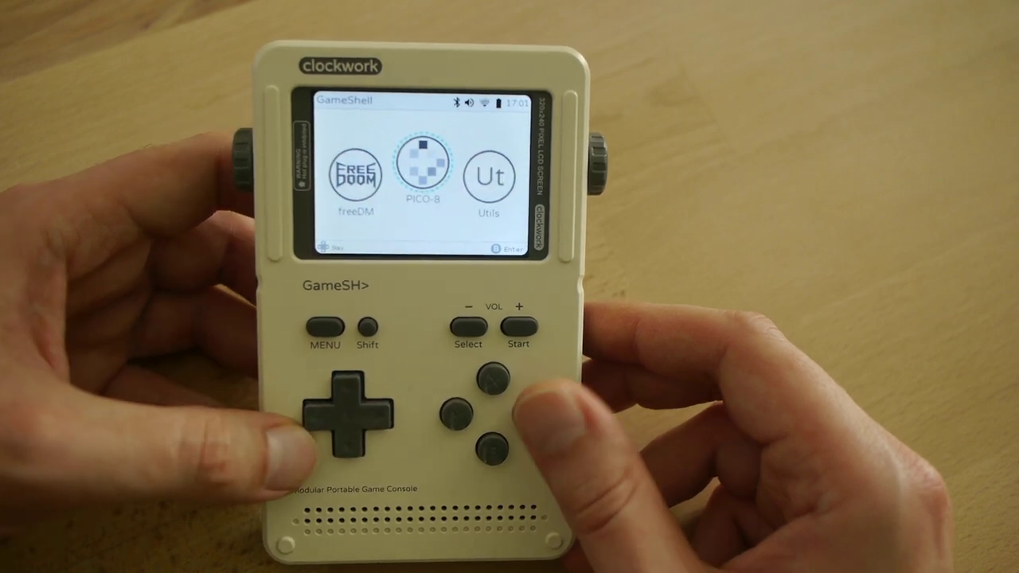
key("Return")
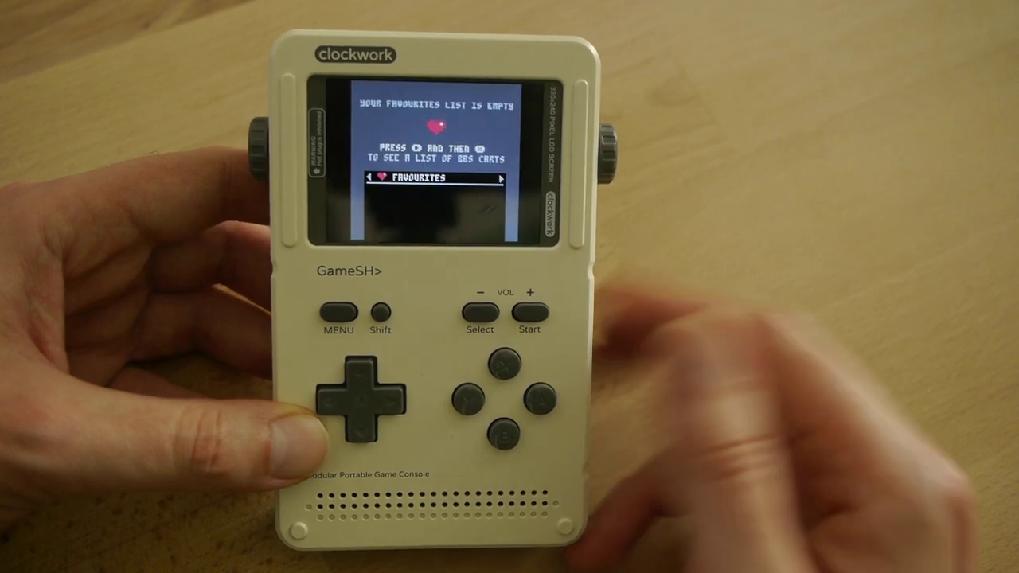
key("Escape")
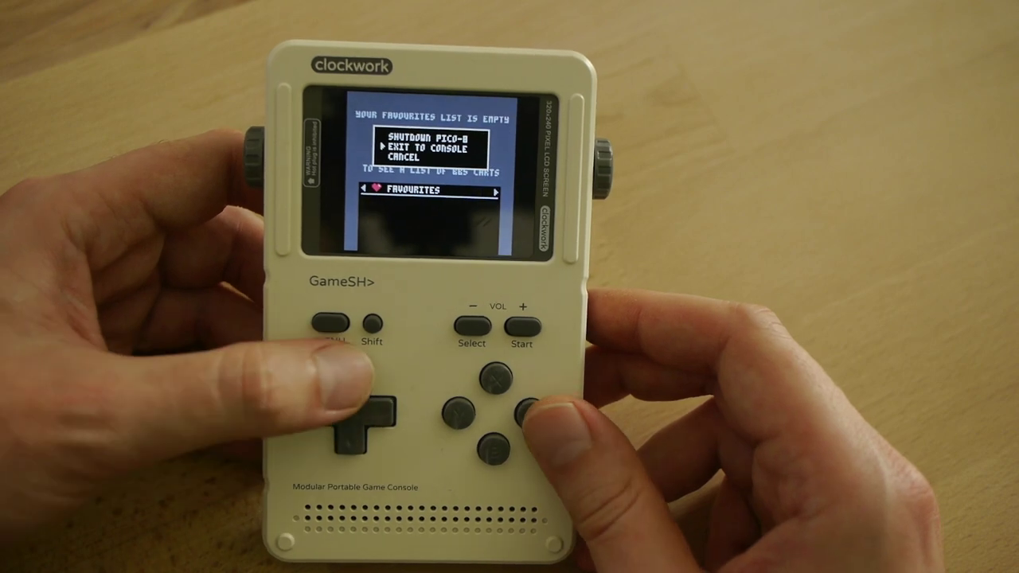
key("Up")
key("Return")
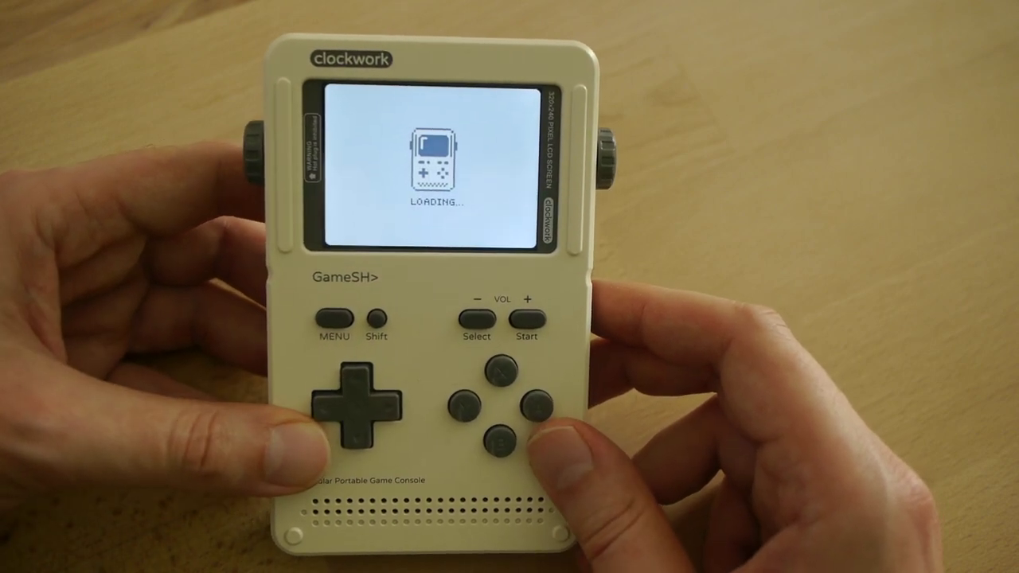